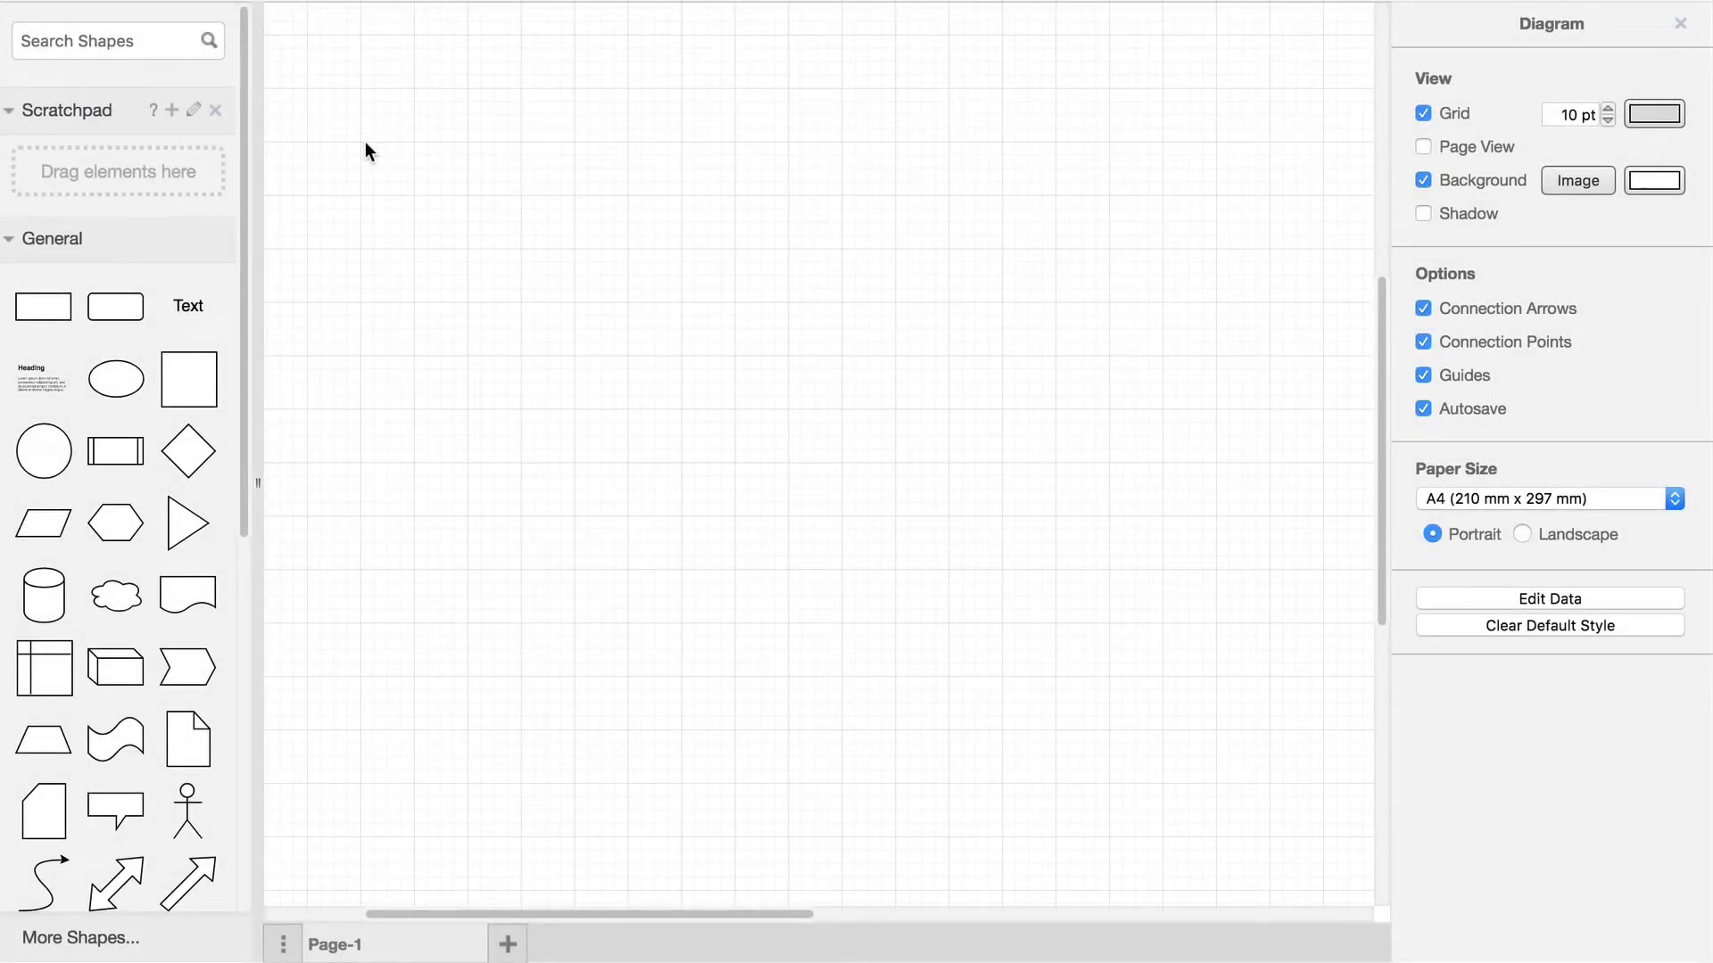
Step: Label the canvas text 'Floating connection' and add 'Anchored connection' to its right
double_click(364, 140)
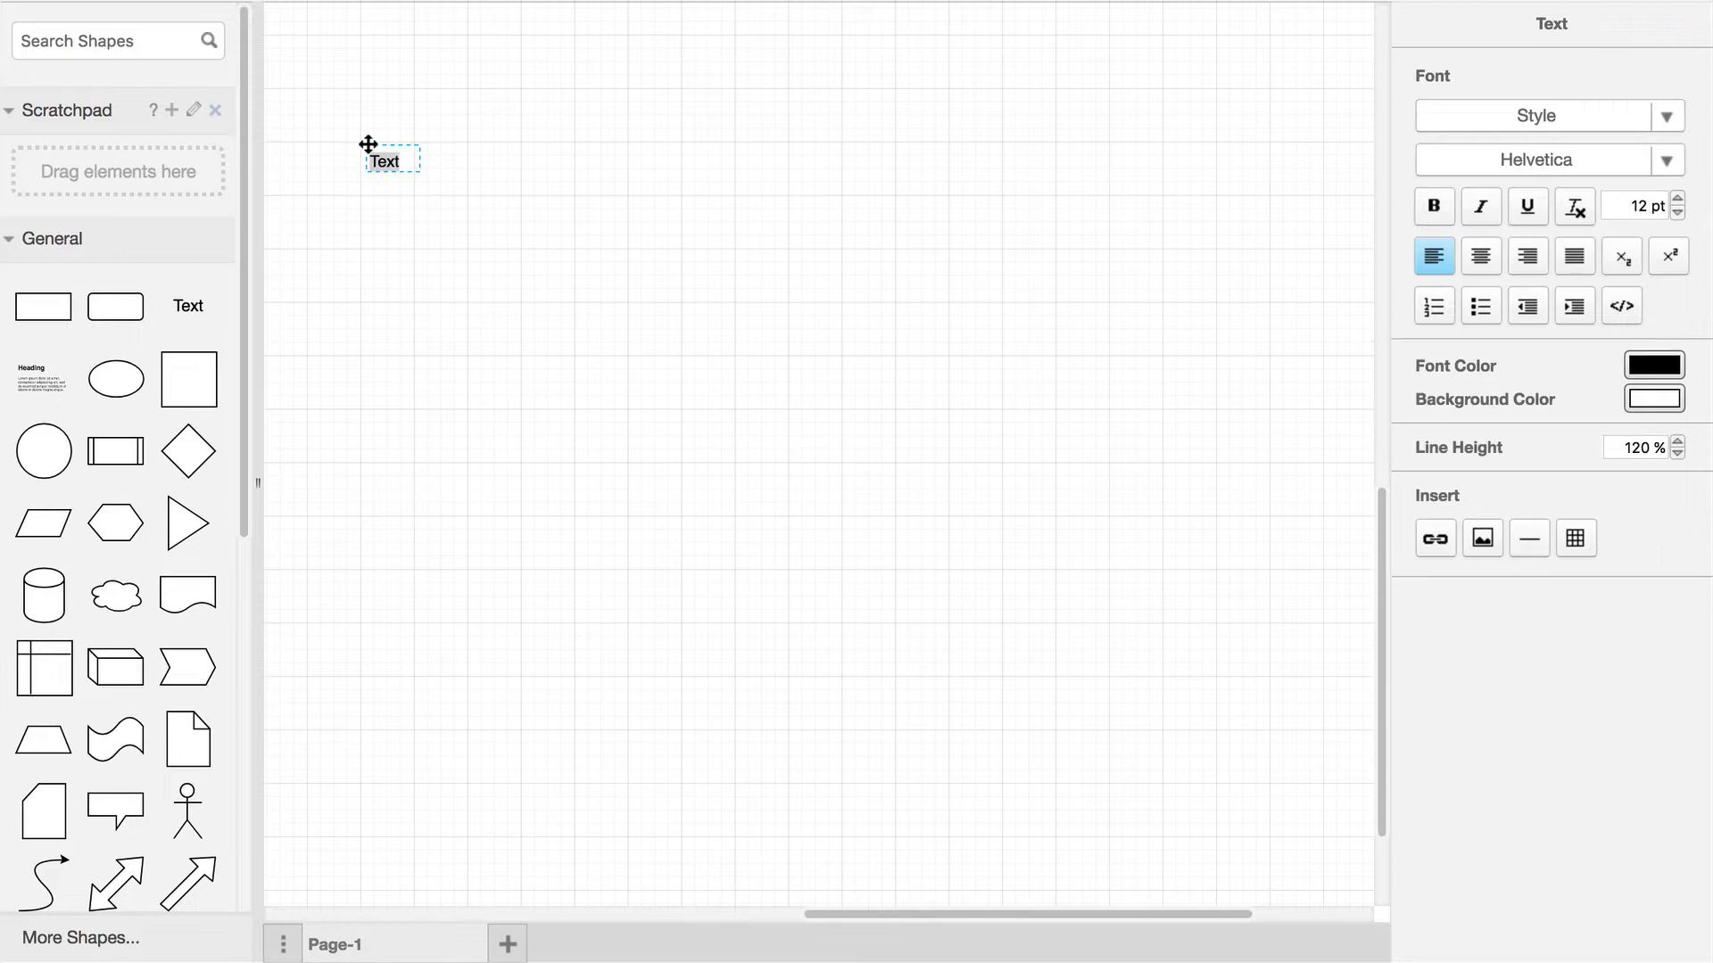
type("Floating connection")
double_click(790, 146)
type("An")
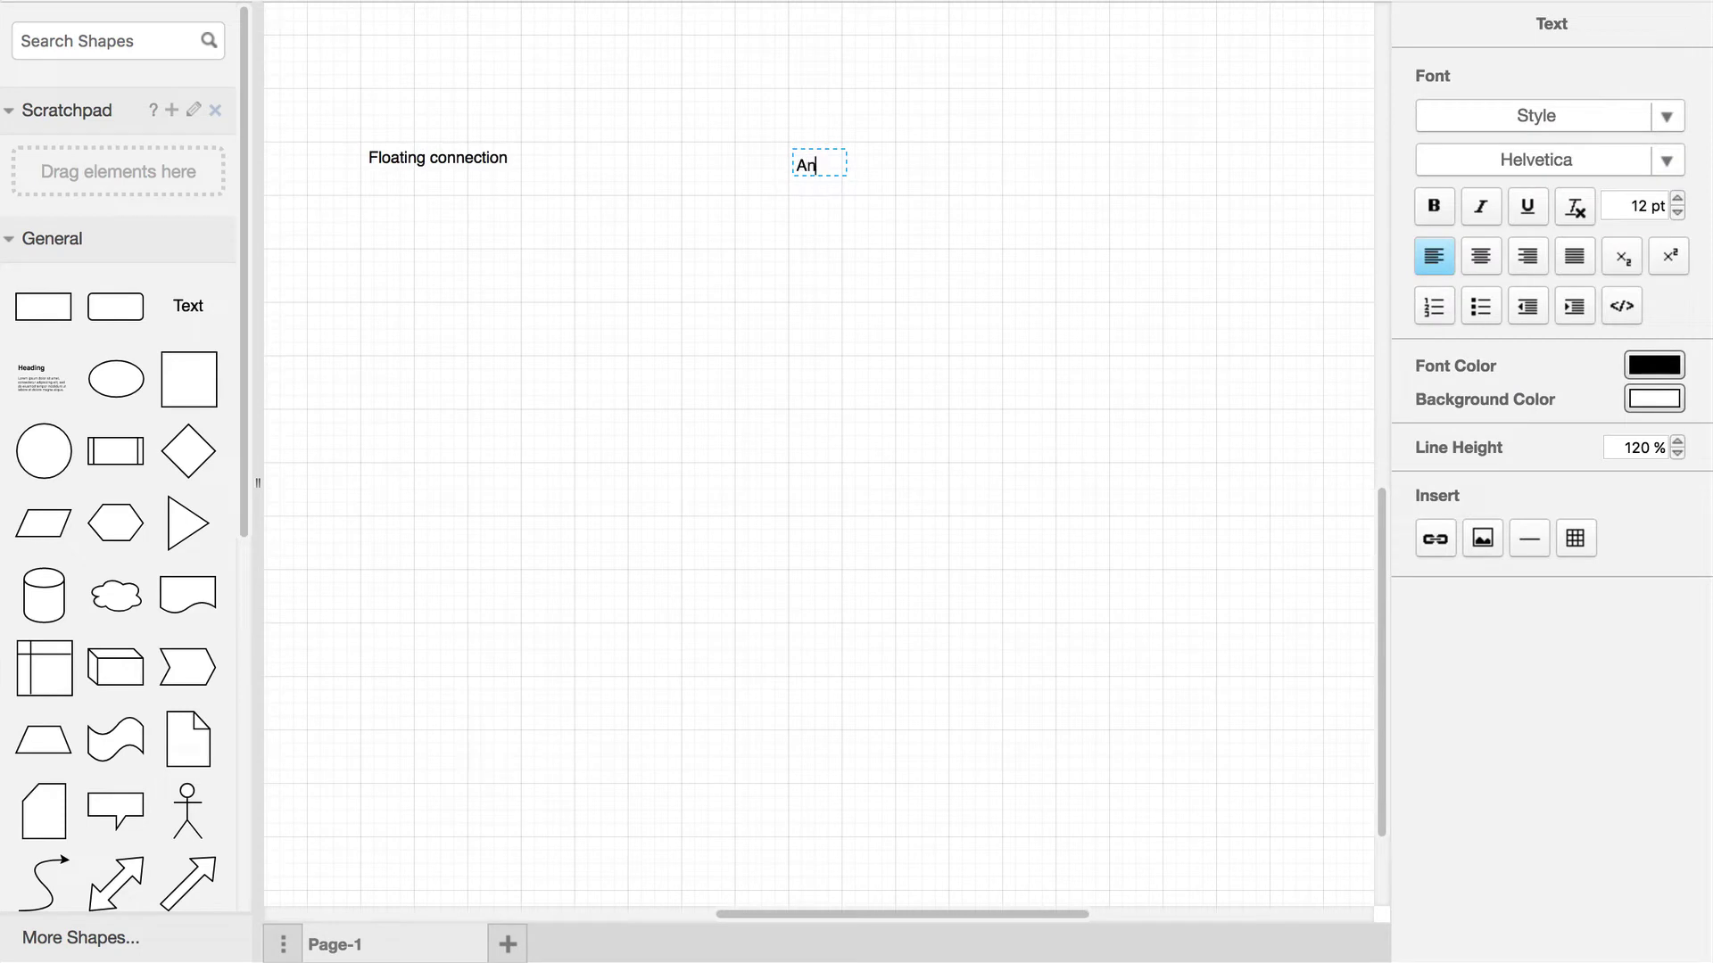
type("chored connection")
Step: Insert two rectangles and drag the second one down, leaving a gap below the first
left_click(58, 312)
left_click(57, 312)
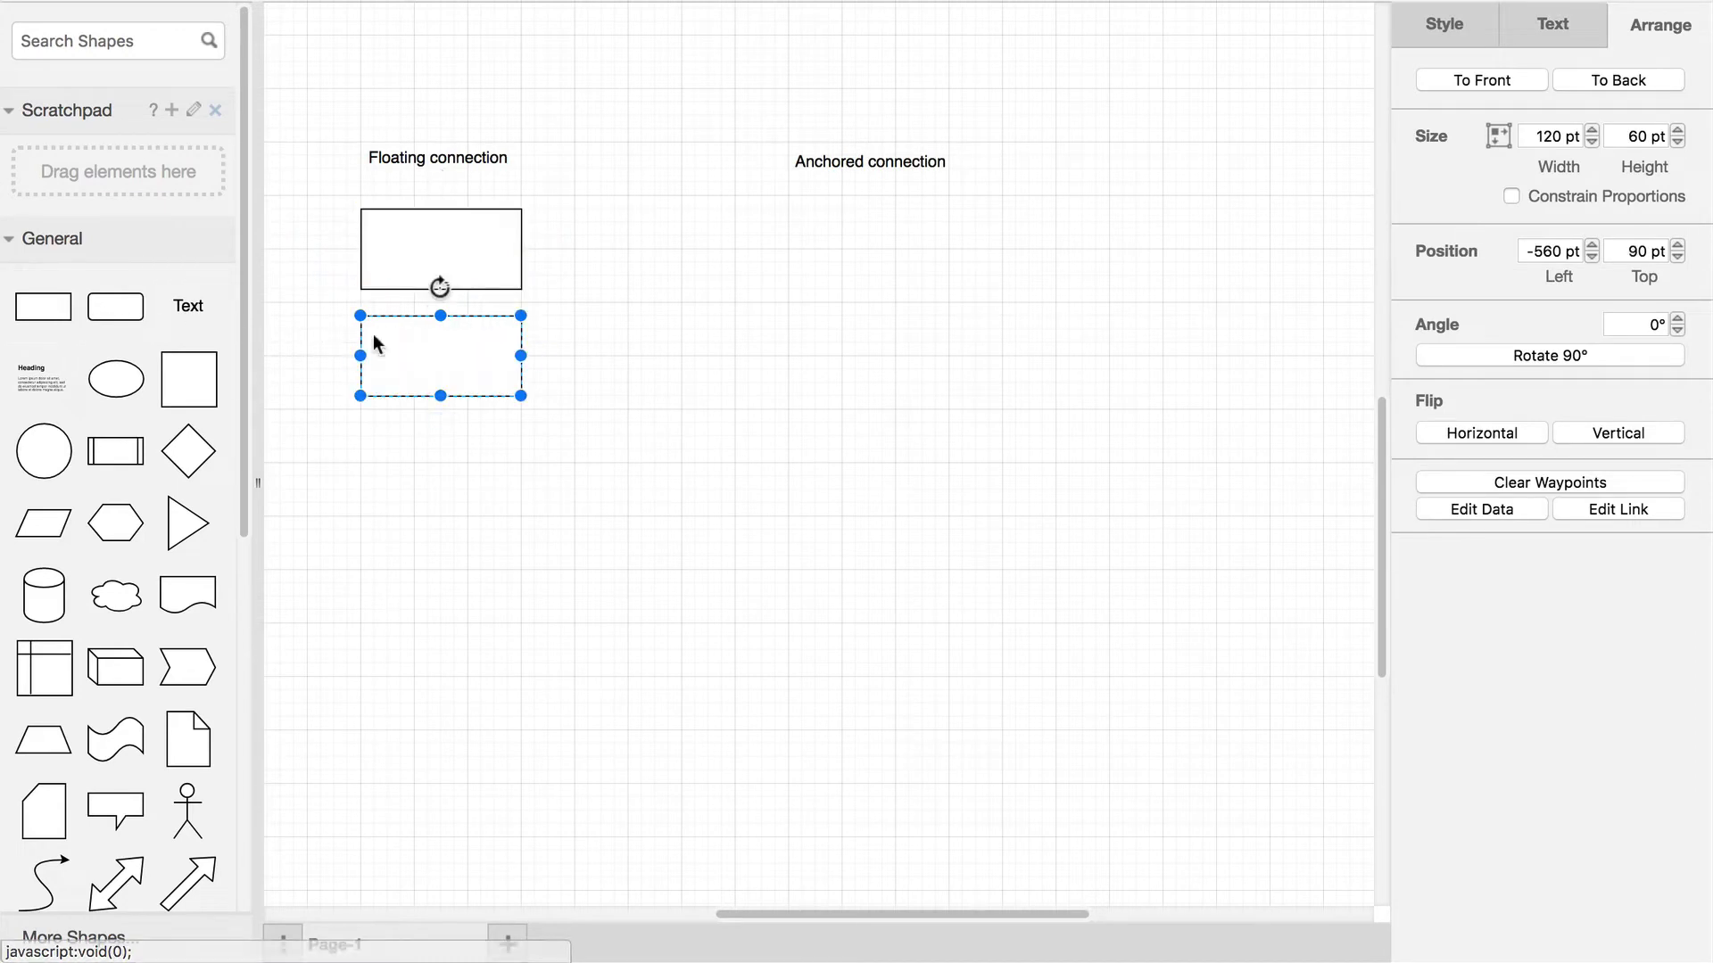
left_click_drag(401, 342, 396, 499)
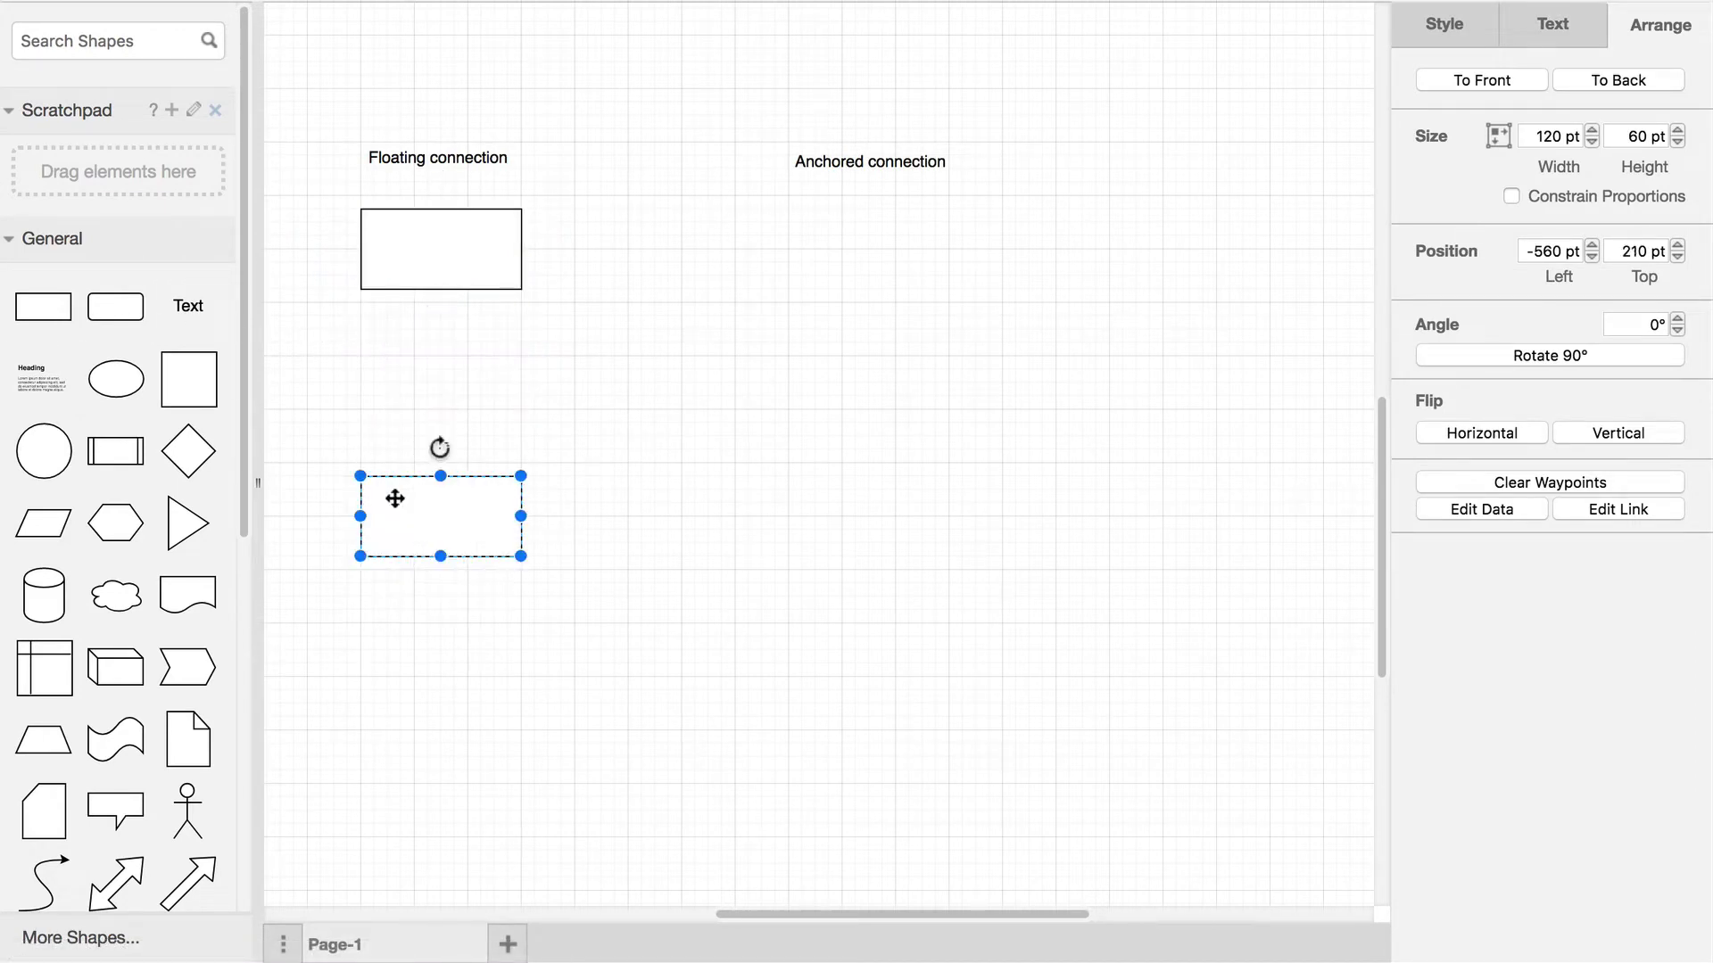
left_click(407, 306)
mouse_move(428, 254)
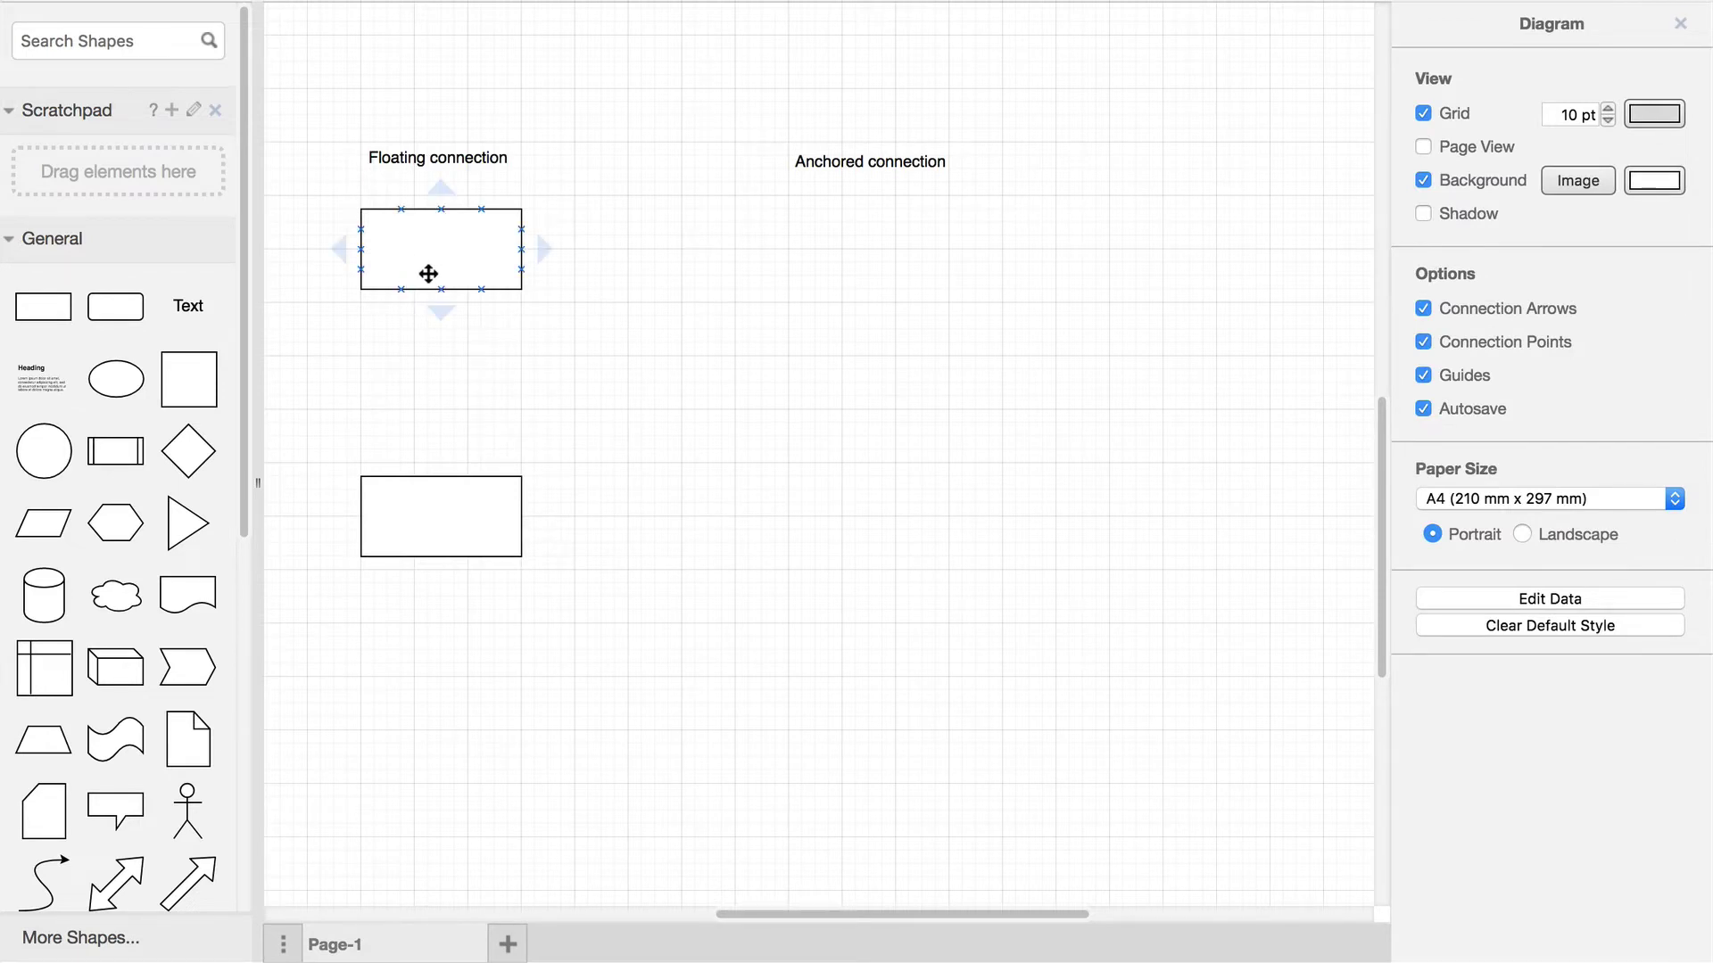
Step: Draw a connector arrow from the upper rectangle's bottom down onto the lower rectangle
left_click_drag(439, 309, 443, 516)
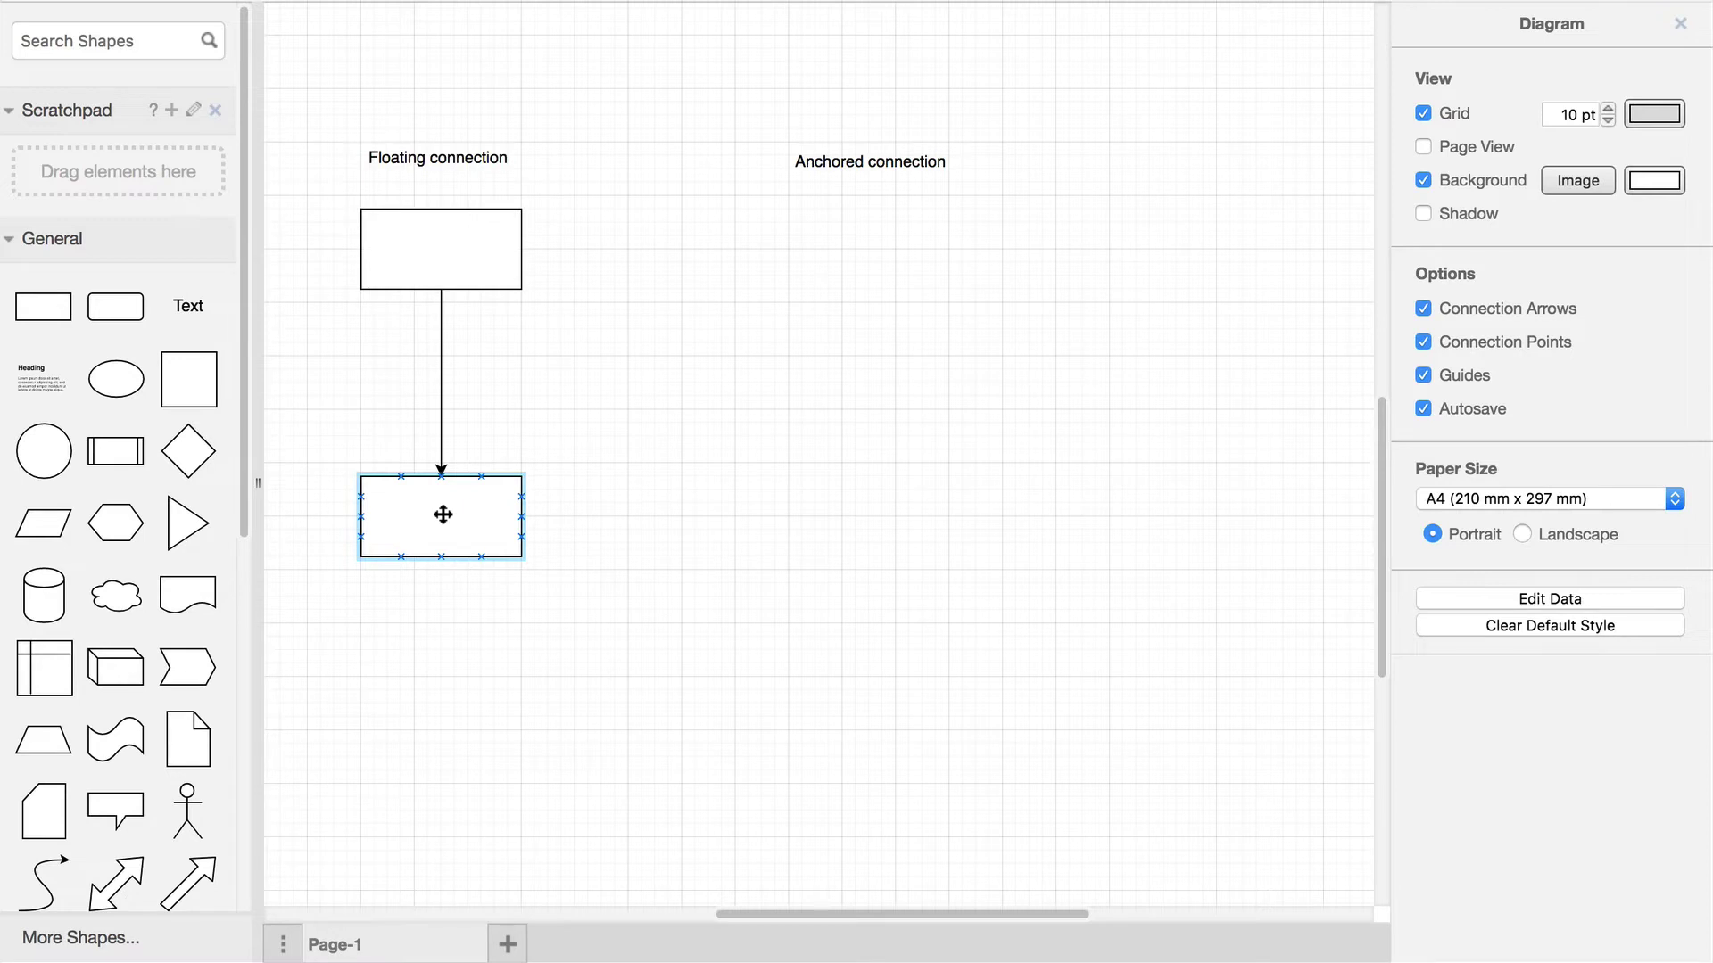
Step: Rotate the lower Floating connection rectangle three quarter turns with Rotate 90° until it stands upright
left_click(443, 516)
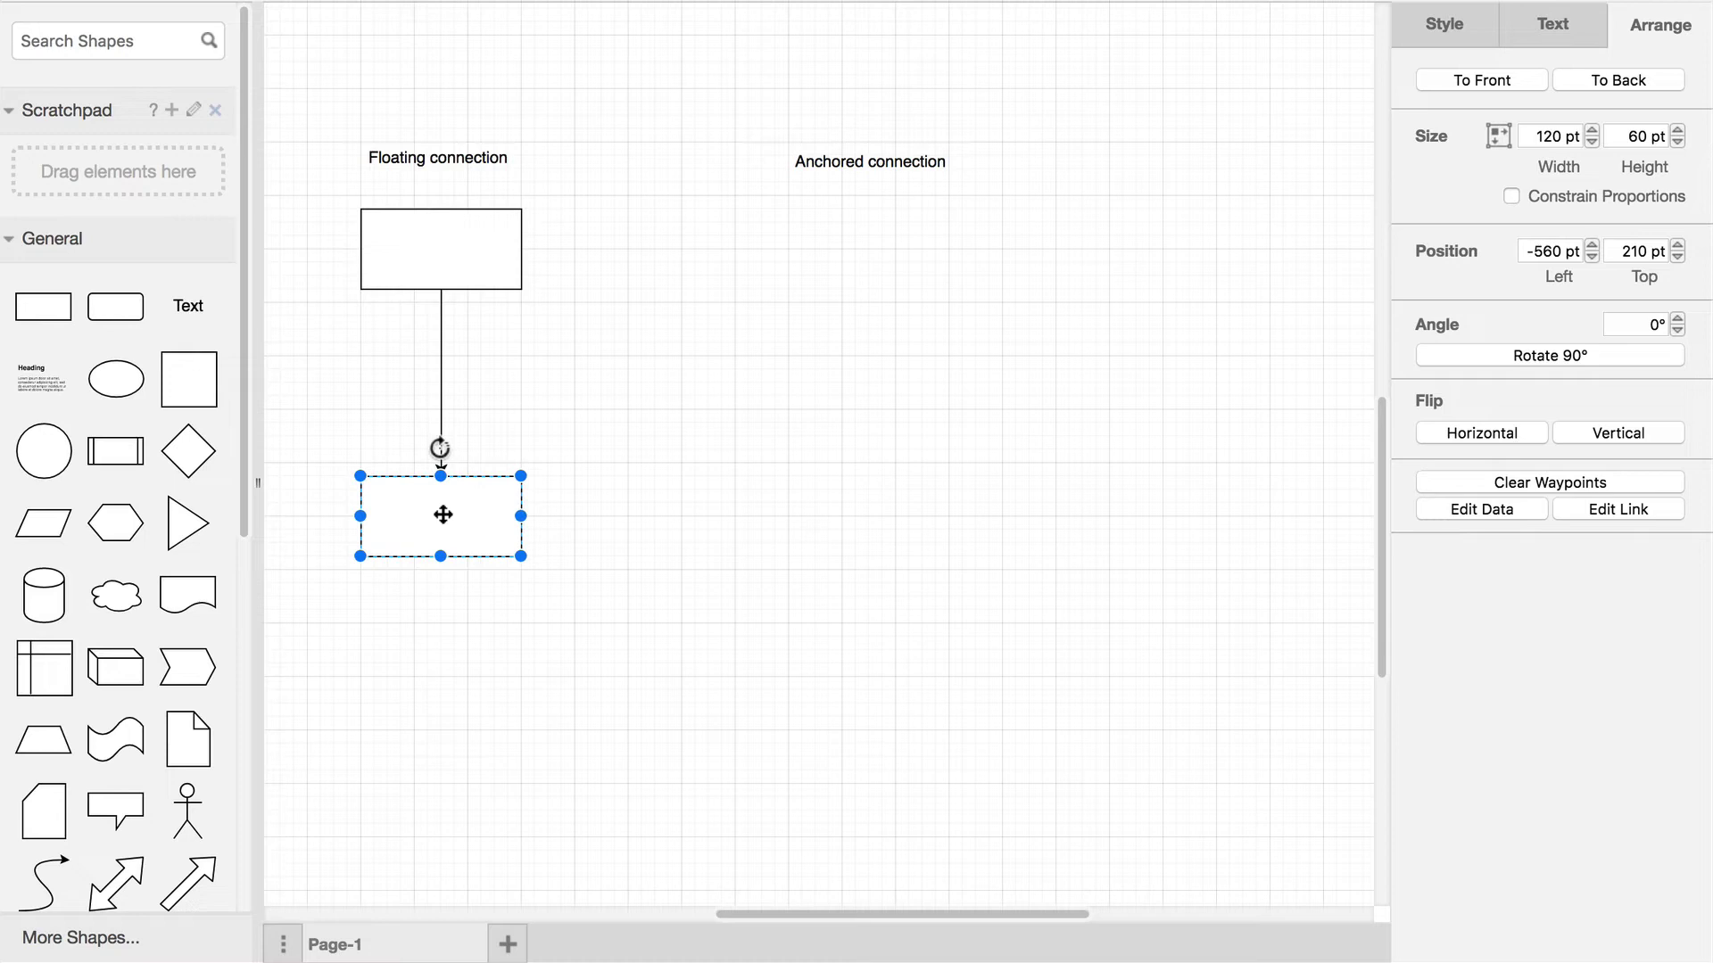
left_click(1439, 355)
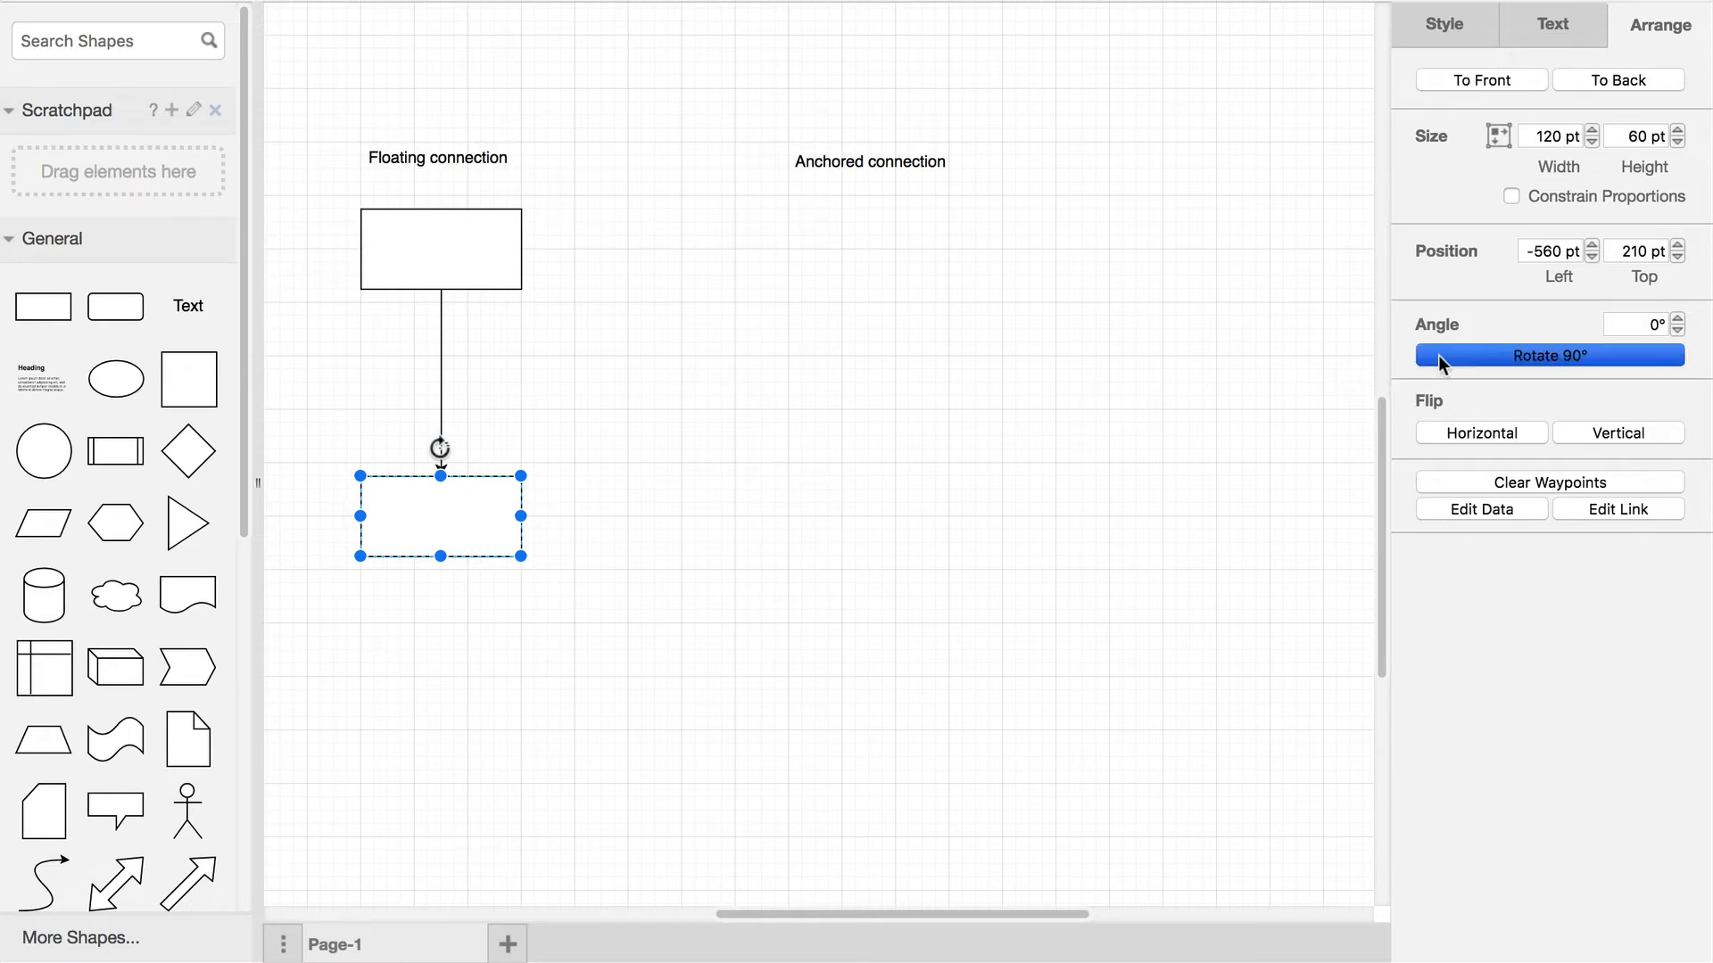
left_click(1439, 355)
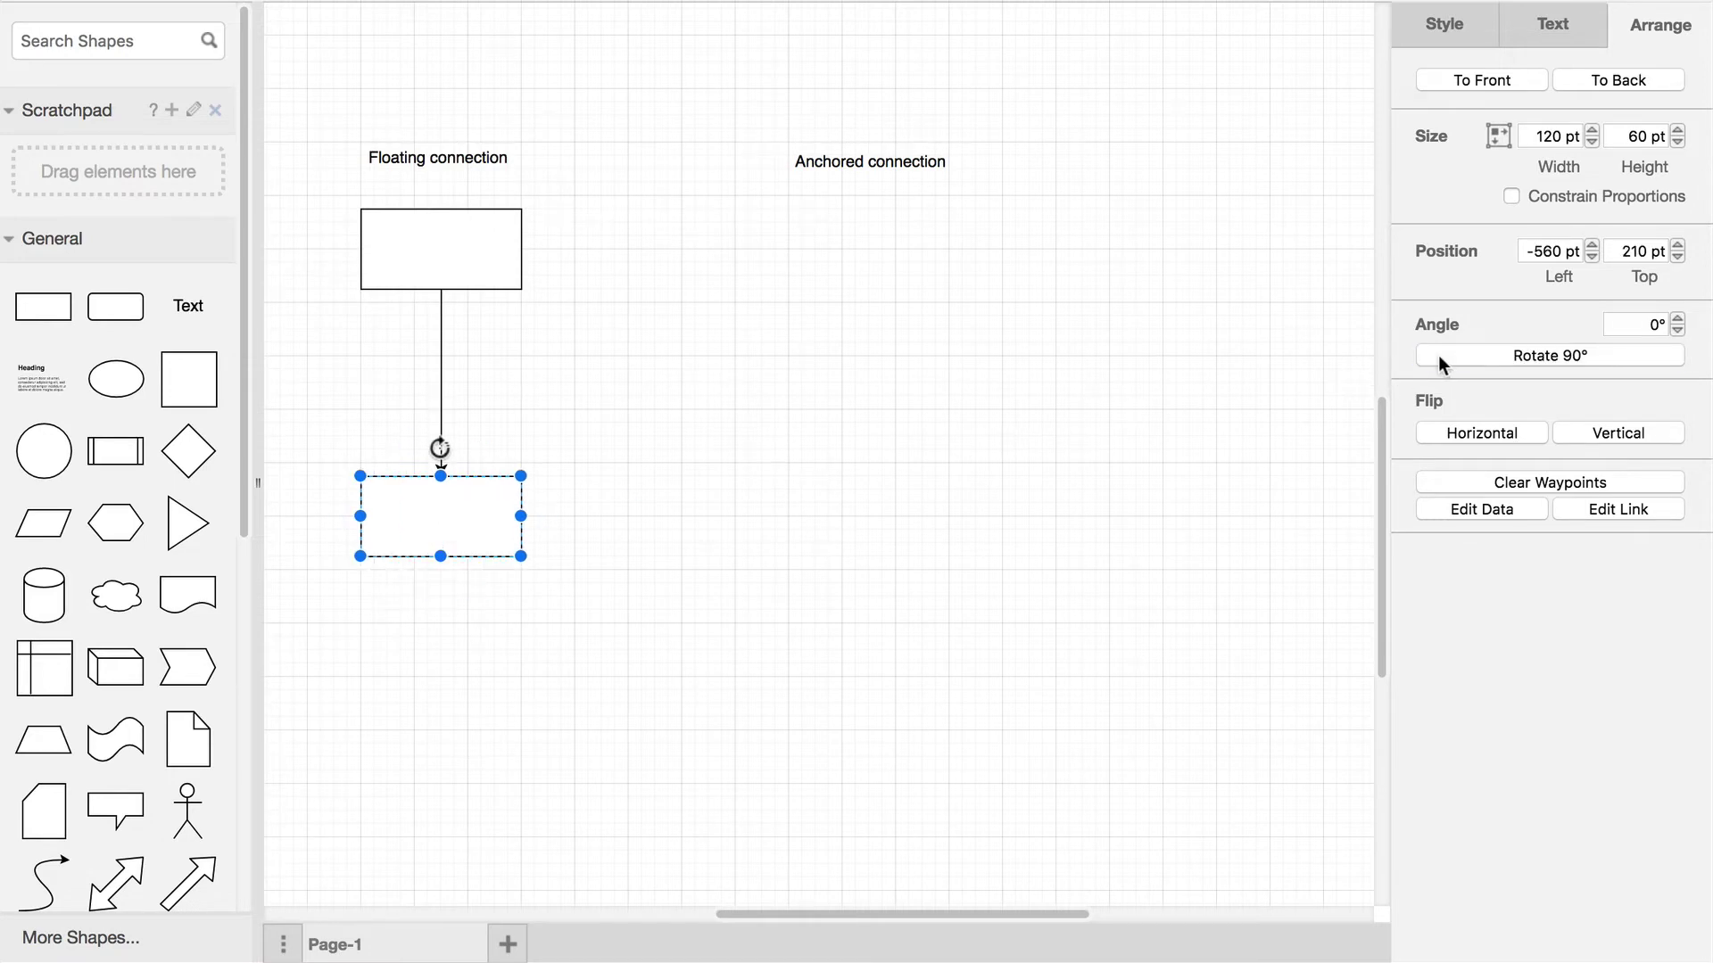
left_click(1439, 355)
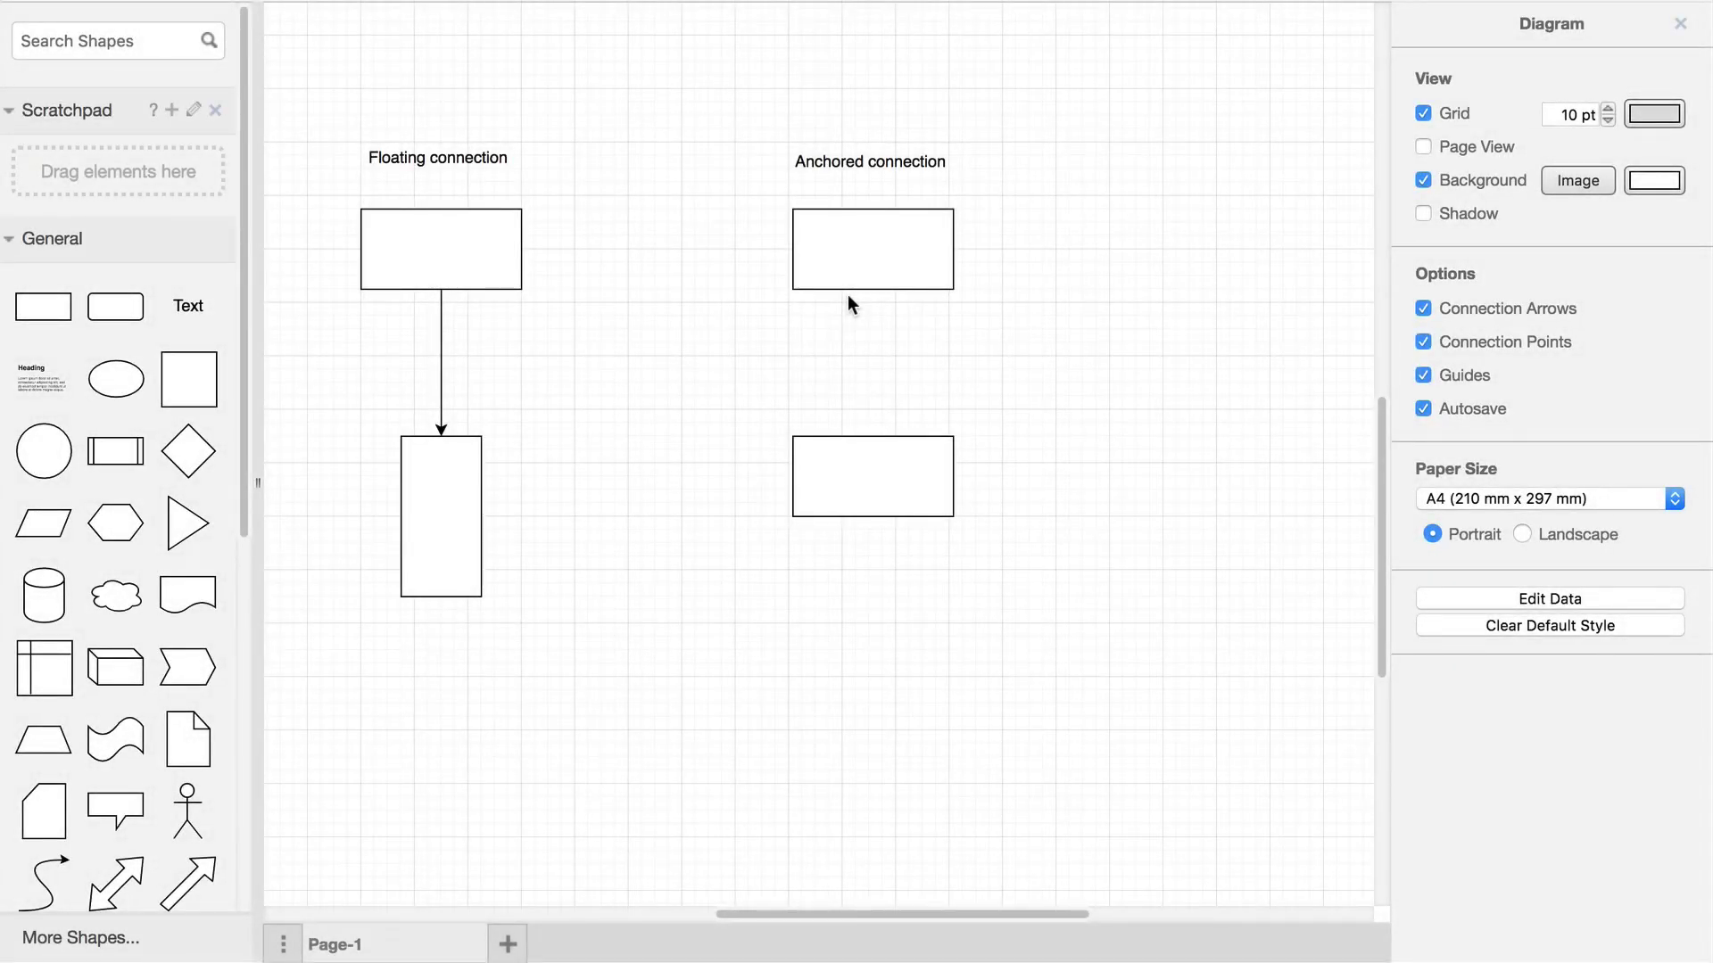
Step: Pin an arrow to the lower Anchored box's top point, then rotate that box three quarter turns
mouse_move(873, 249)
left_click_drag(873, 288, 876, 435)
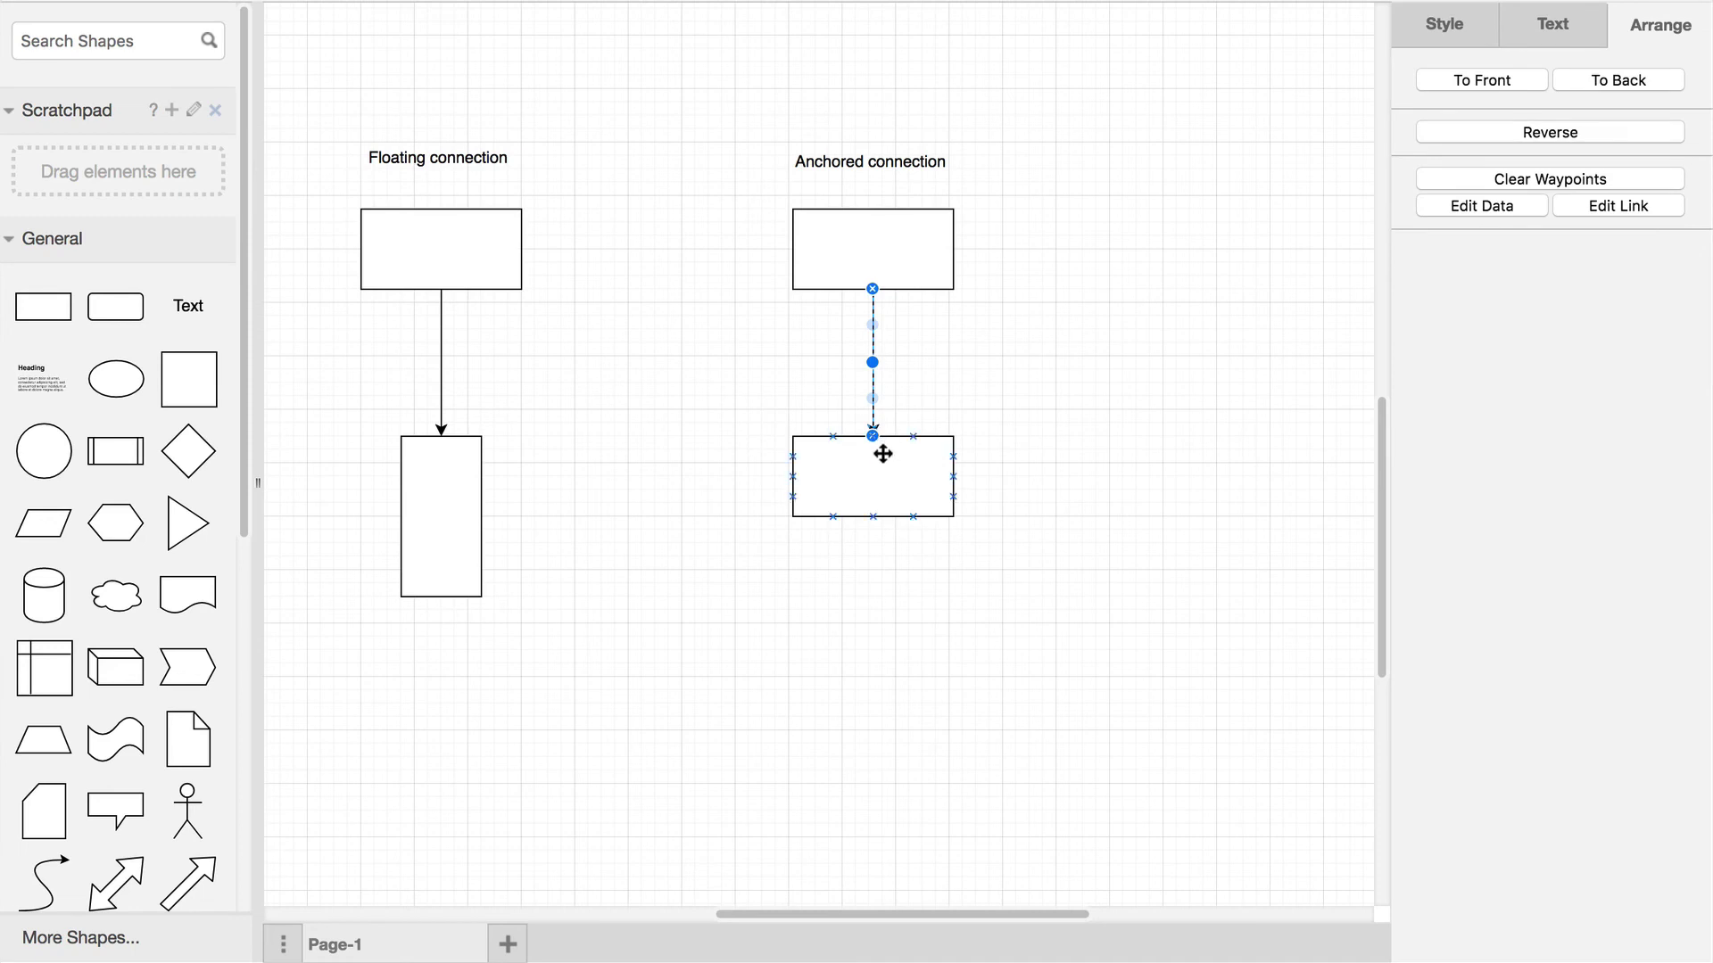
left_click(883, 456)
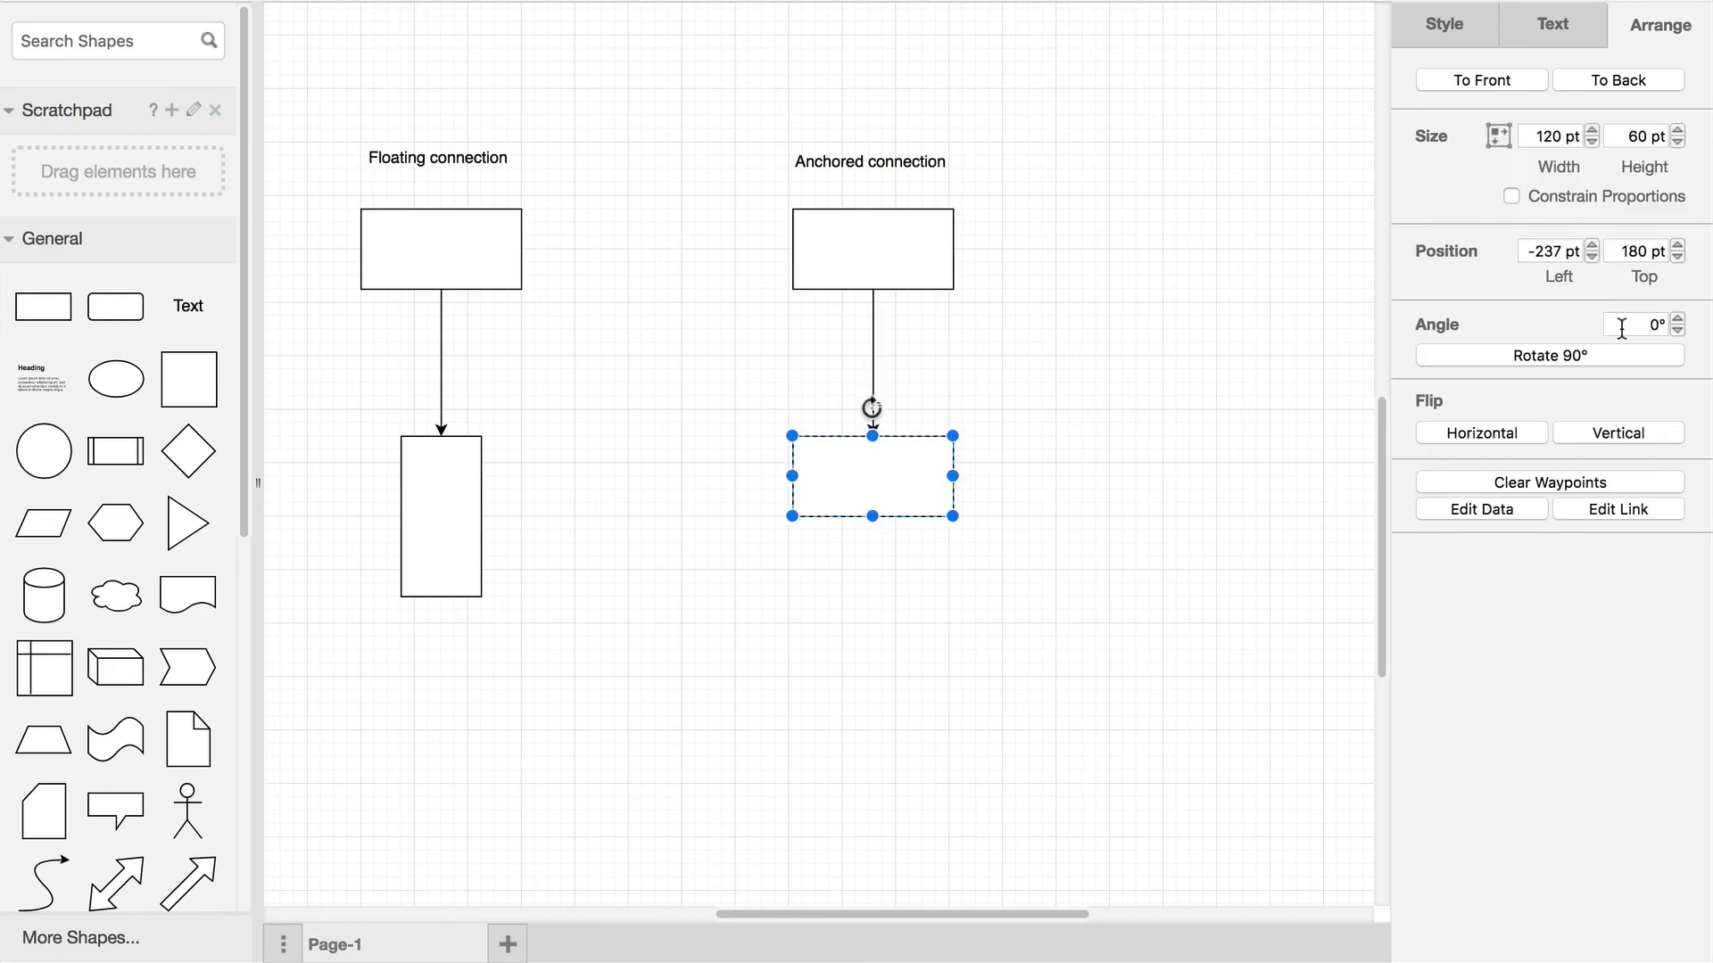
left_click(1609, 352)
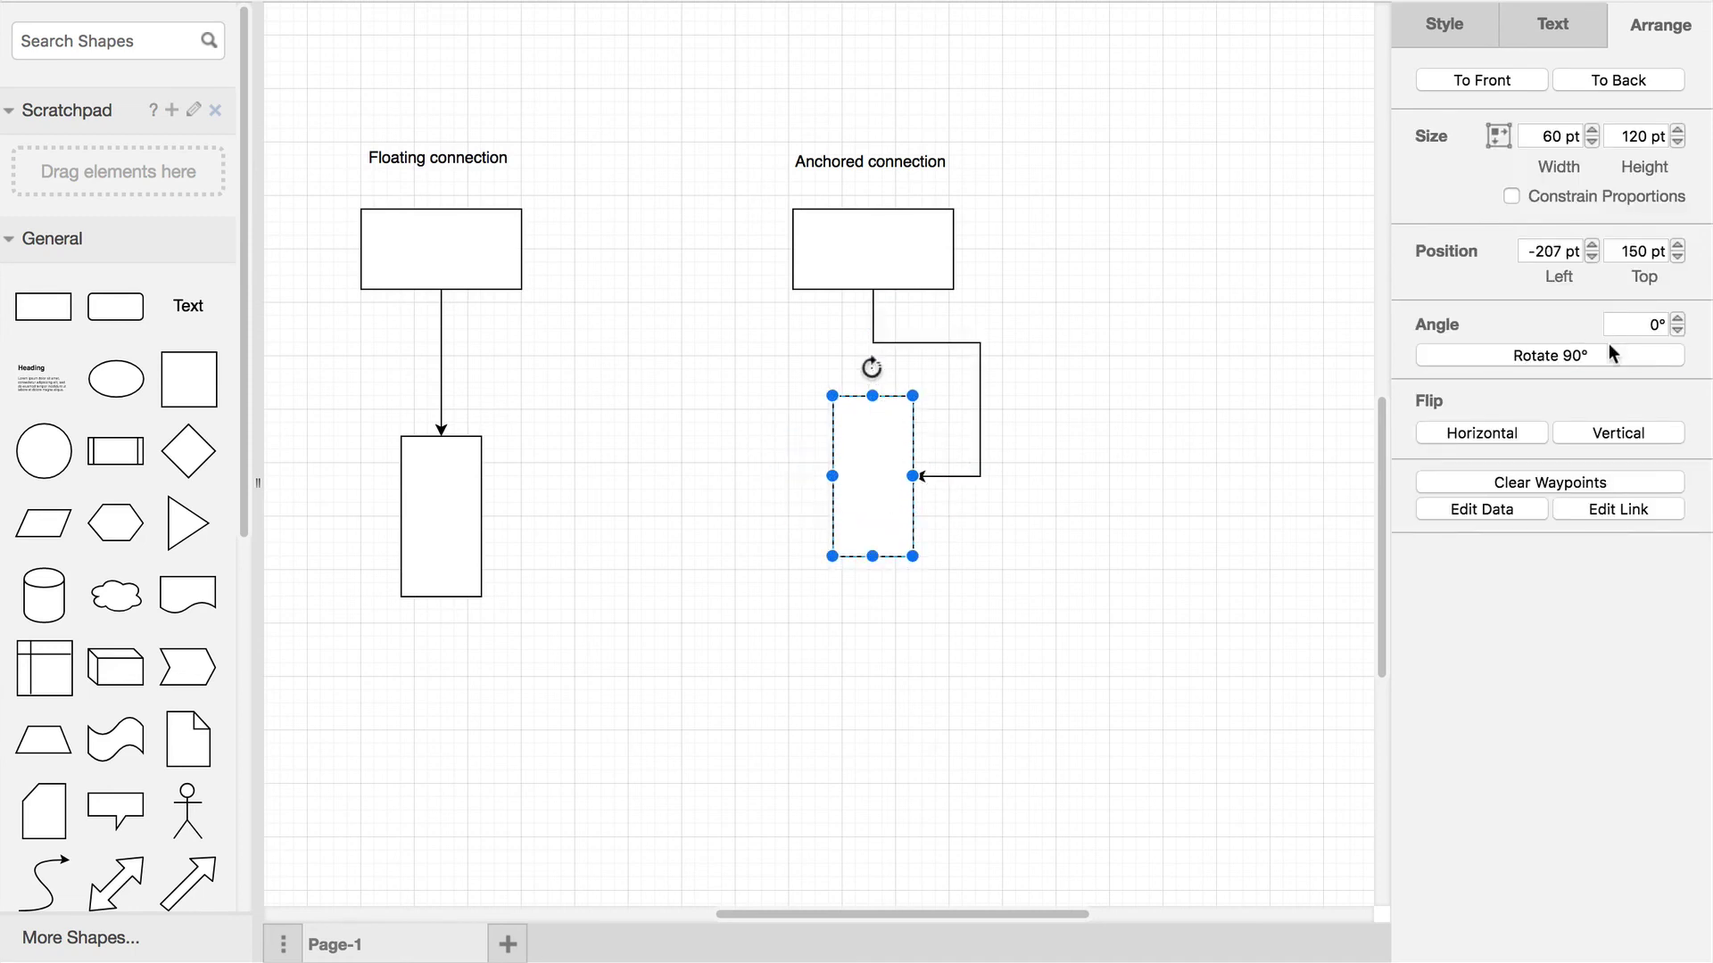
left_click(1608, 351)
left_click(1608, 351)
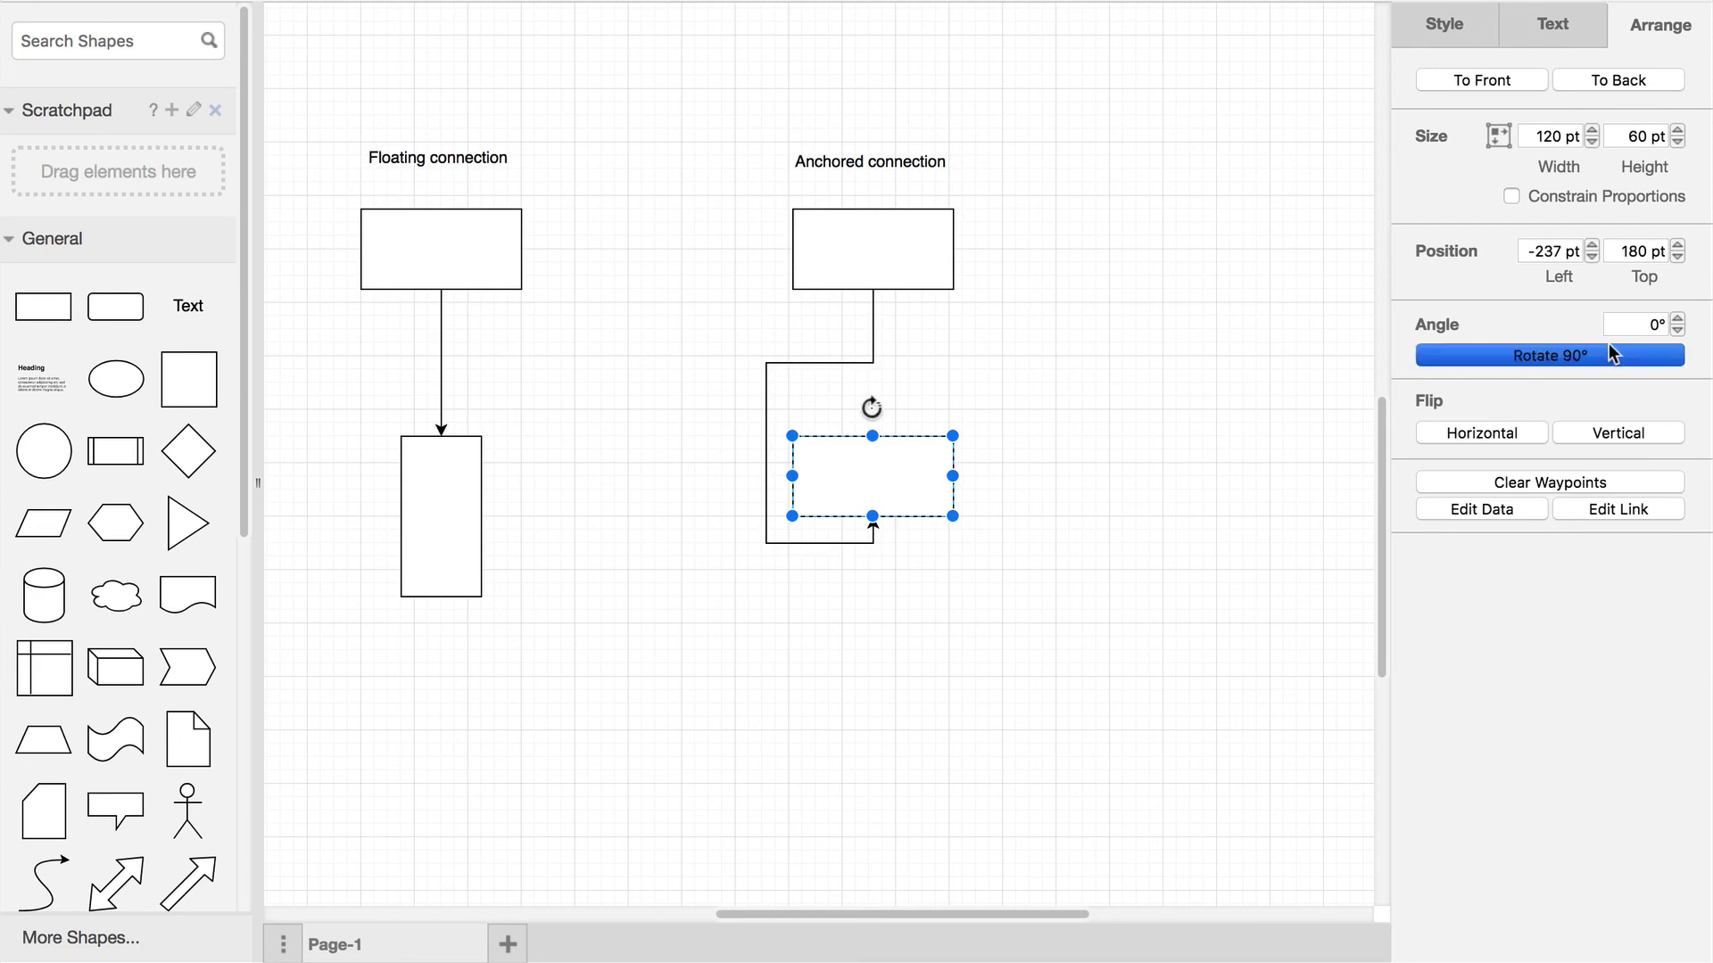